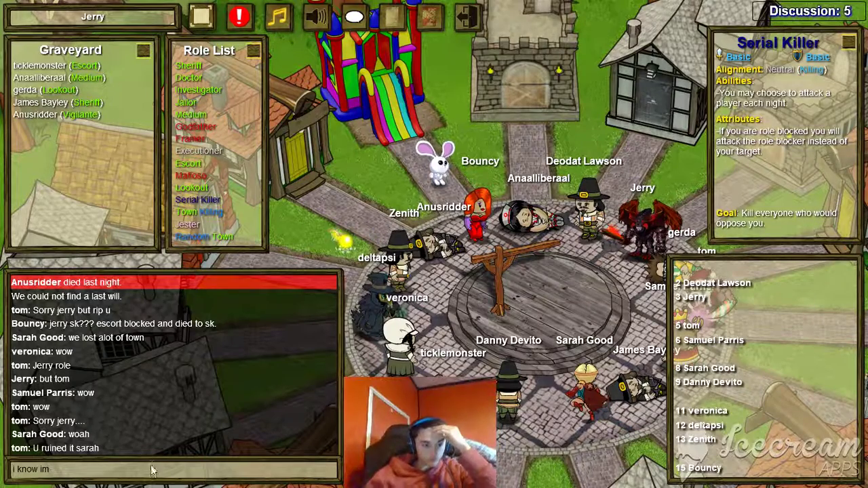
Claim Jailor in town chat and vote to put tom on trial
key("BackSpace")
key("BackSpace")
key("BackSpace")
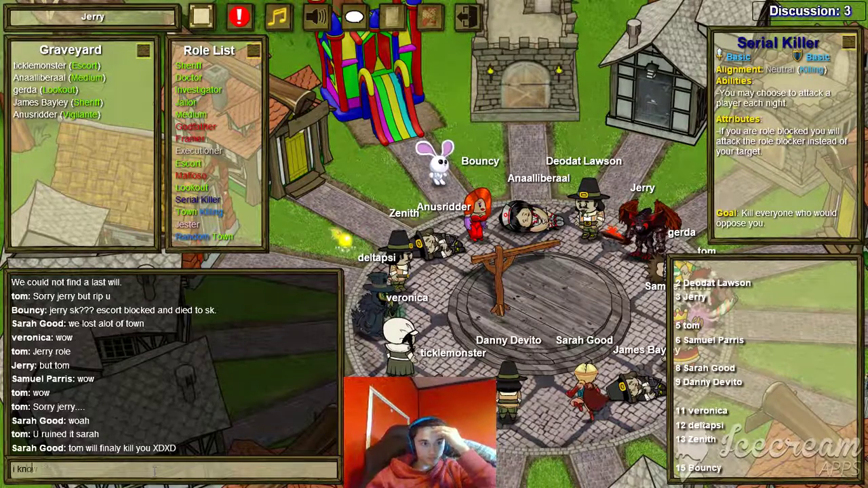
key("BackSpace")
key("BackSpace")
key("BackSpace")
type("Jailo")
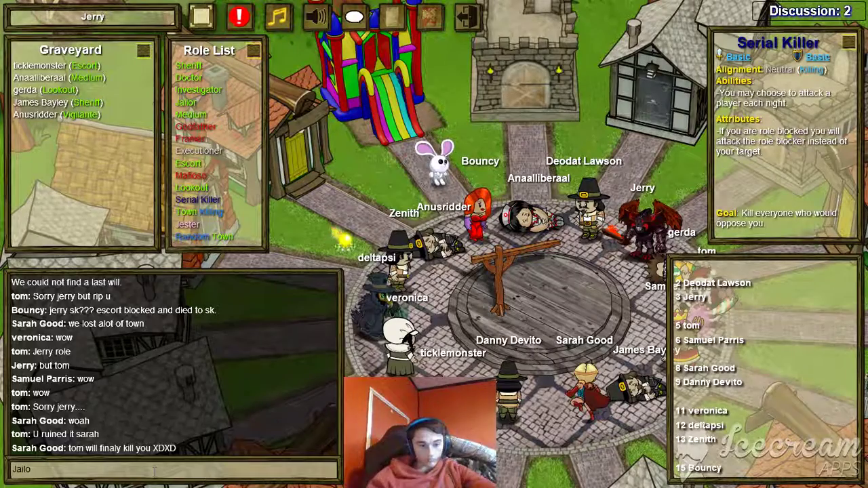
type("r")
key("Return")
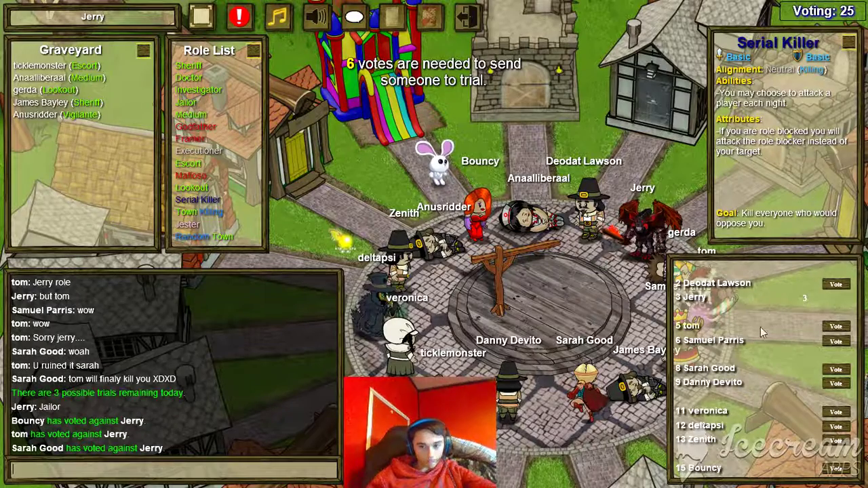
left_click(835, 327)
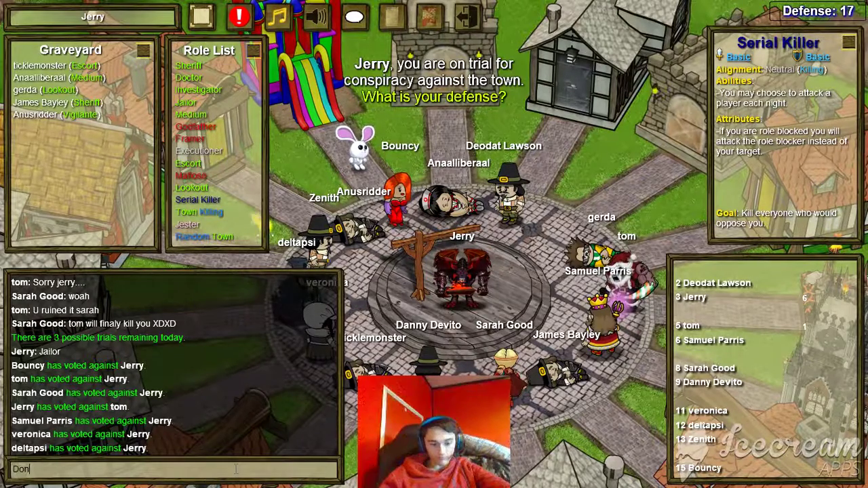
type("Dont kill an")
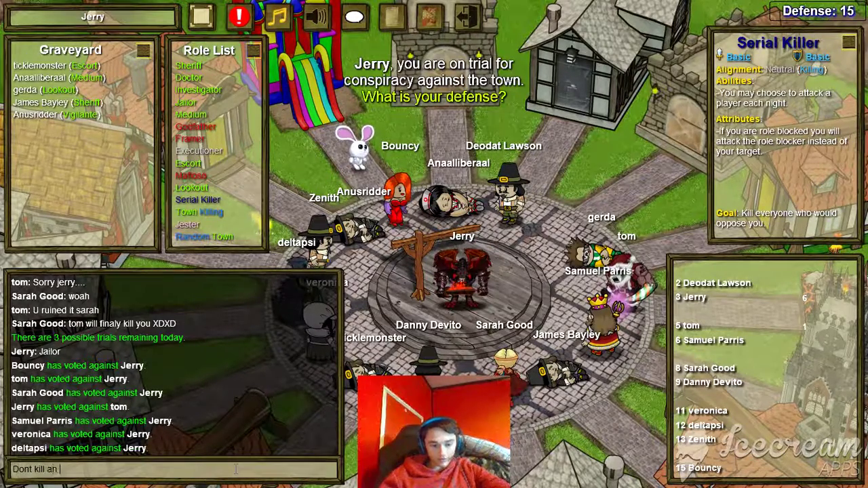
type(" innocent ")
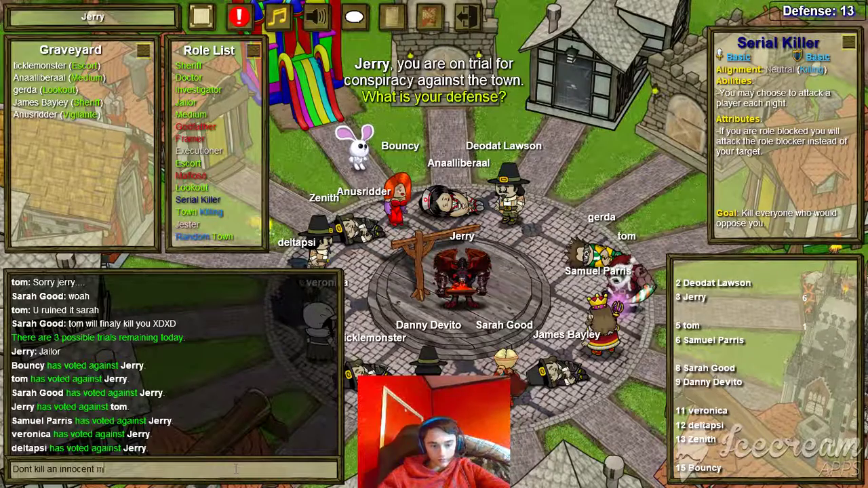
type("mouse")
Send the defence pleas 'Dont kill an innocent mouse' and 'im jailor' to chat
key("Return")
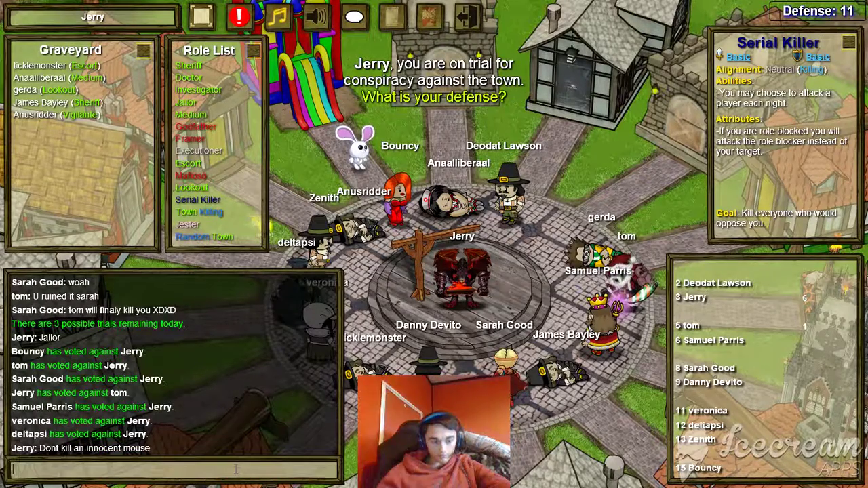
type("im jai")
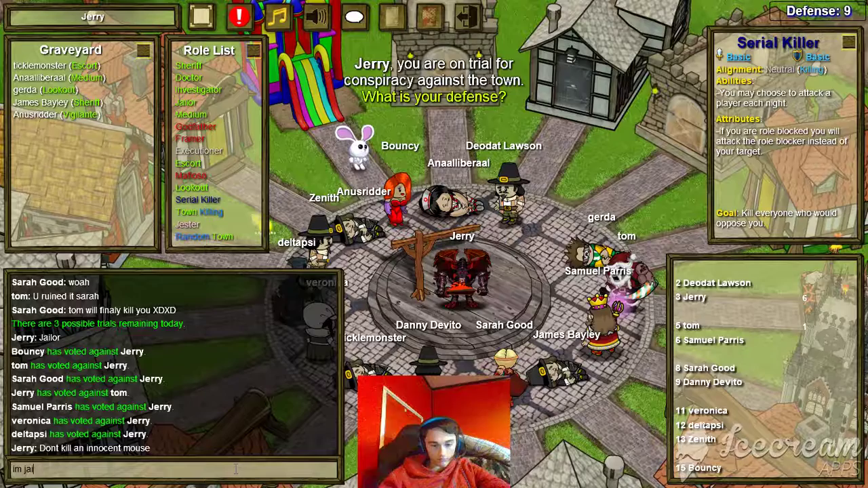
type("lor")
key("Return")
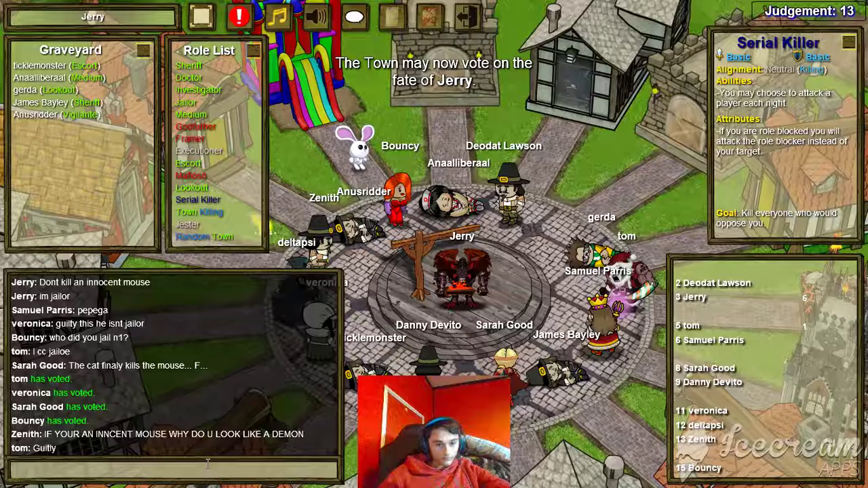
type("tom")
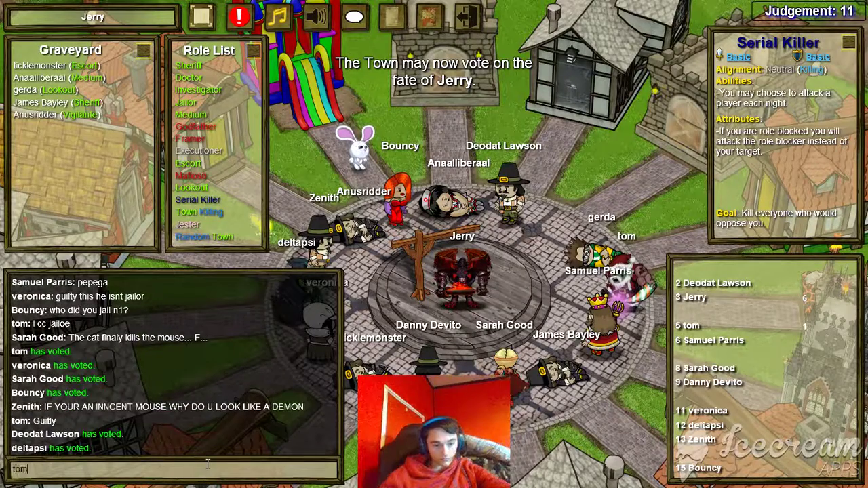
Accuse tom by sending 'tom' in chat during the vote
key("Return")
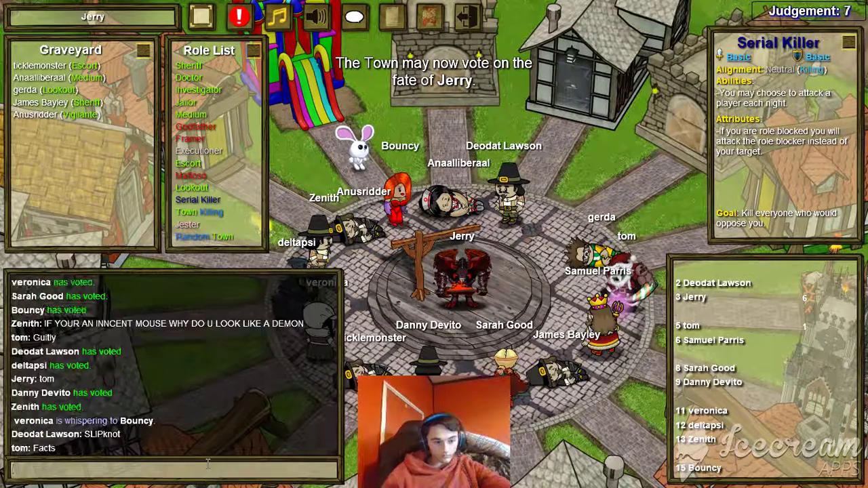
type("oro")
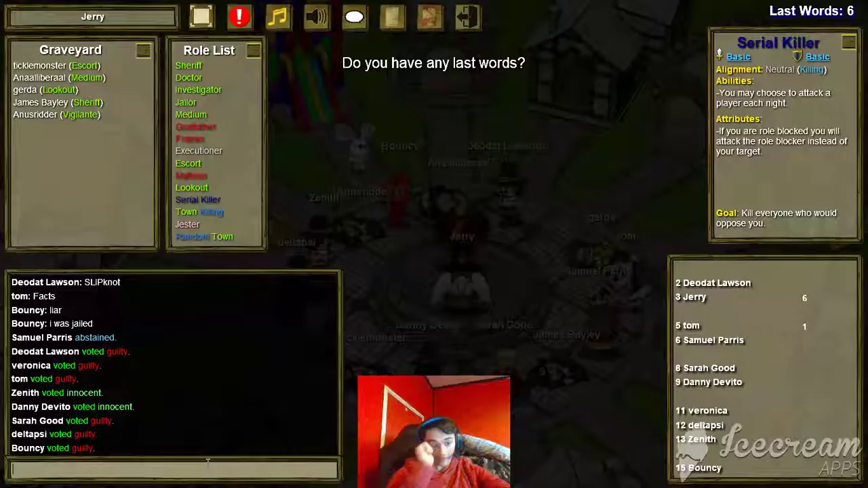
type("dangit")
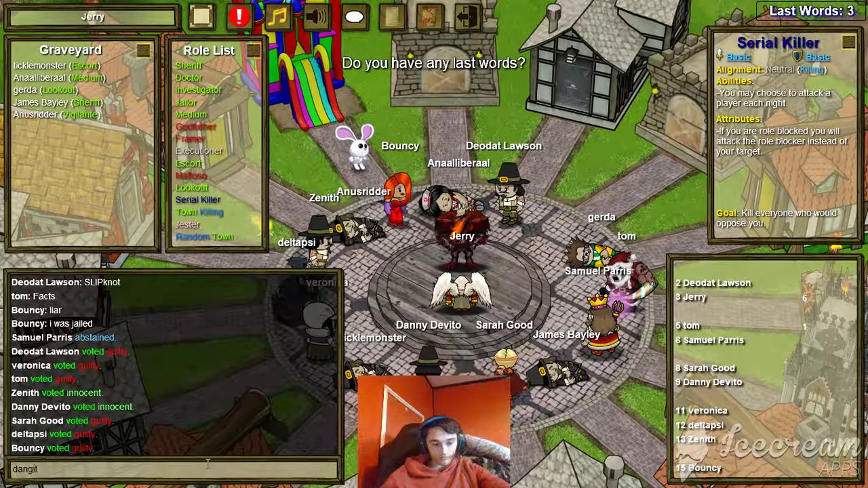
Post the last words 'dangit' and 'im sk'
key("Return")
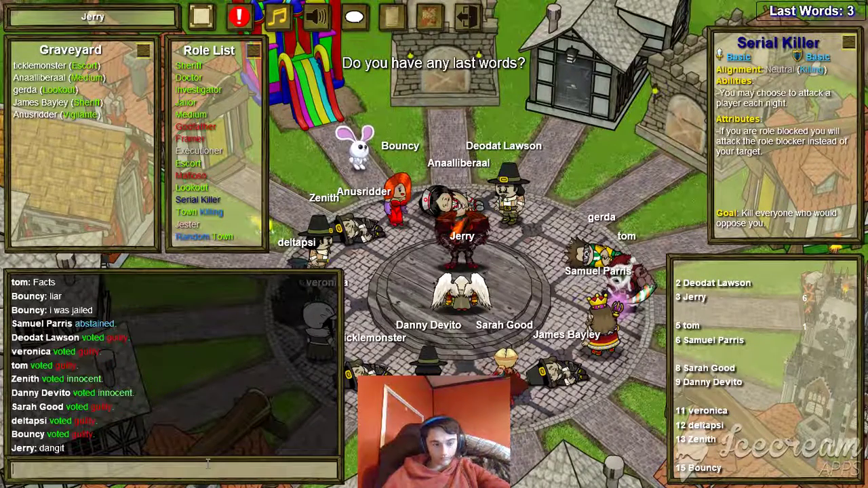
type("imsk")
key("Return")
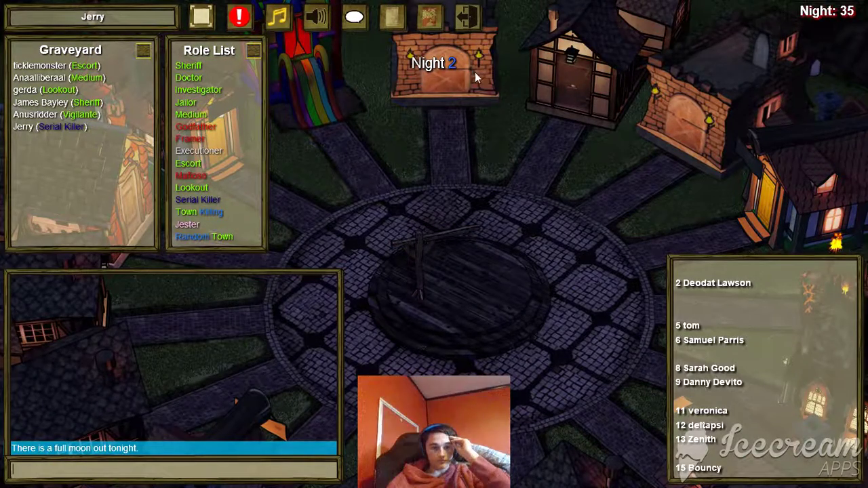
Leave the match, confirming Yes in the Leave Game dialog
left_click(464, 13)
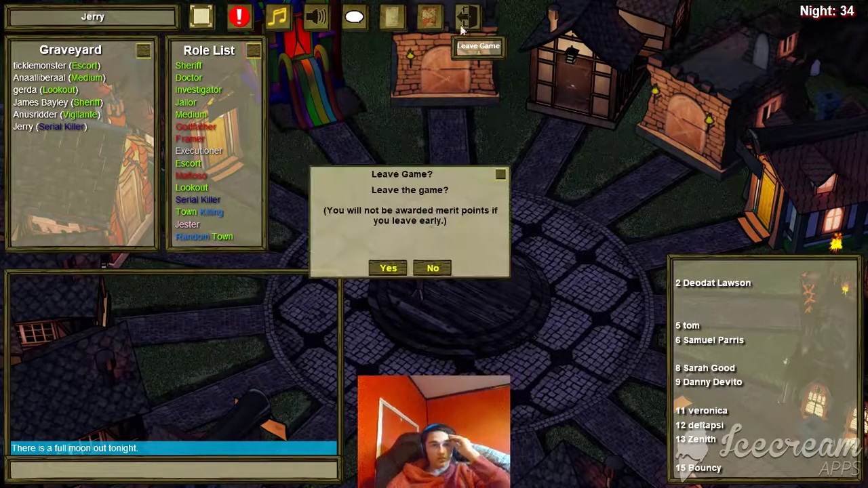
left_click(391, 272)
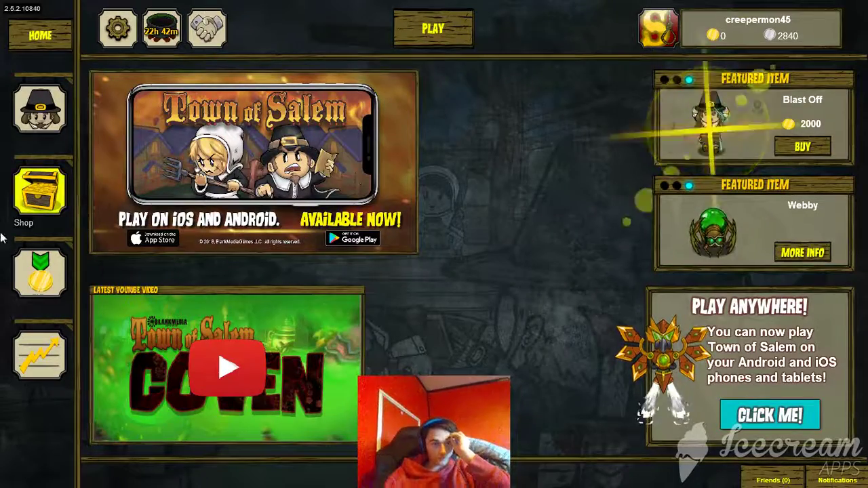
In character customization, browse the house list and keep the Castle
left_click(24, 112)
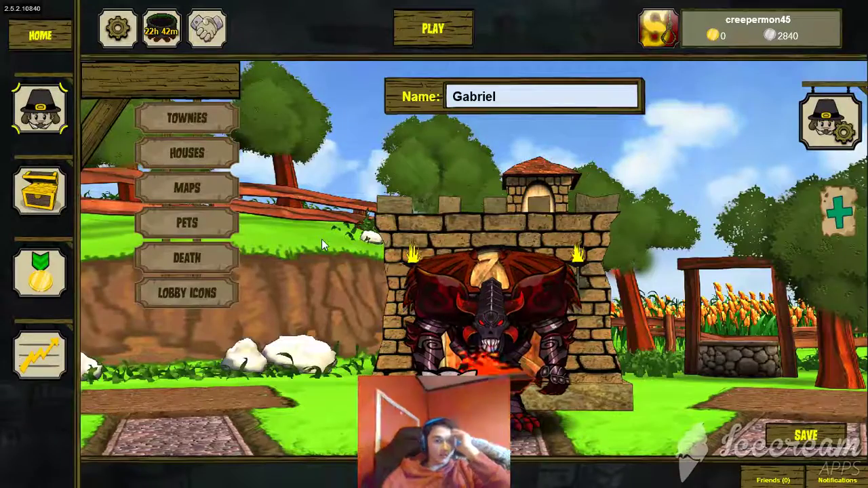
left_click(176, 162)
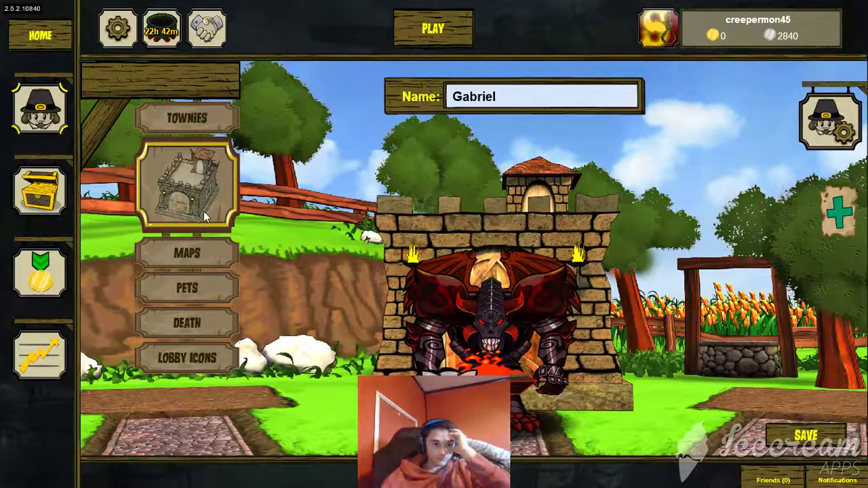
left_click(203, 211)
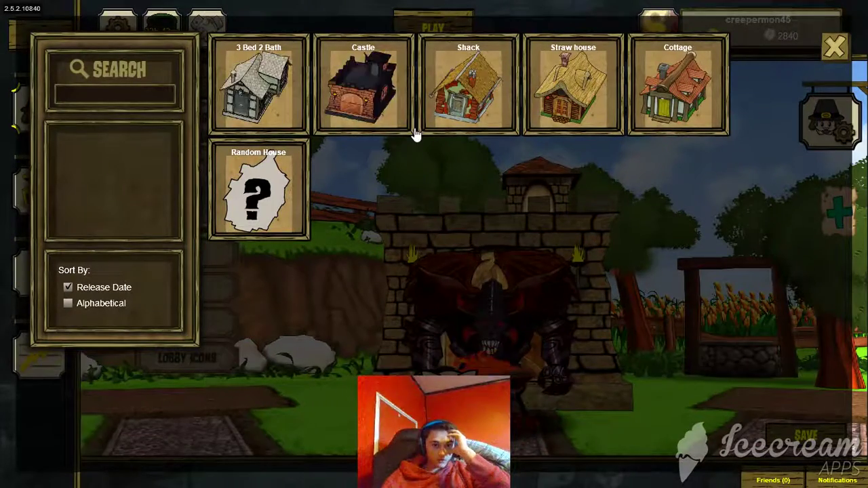
left_click(833, 47)
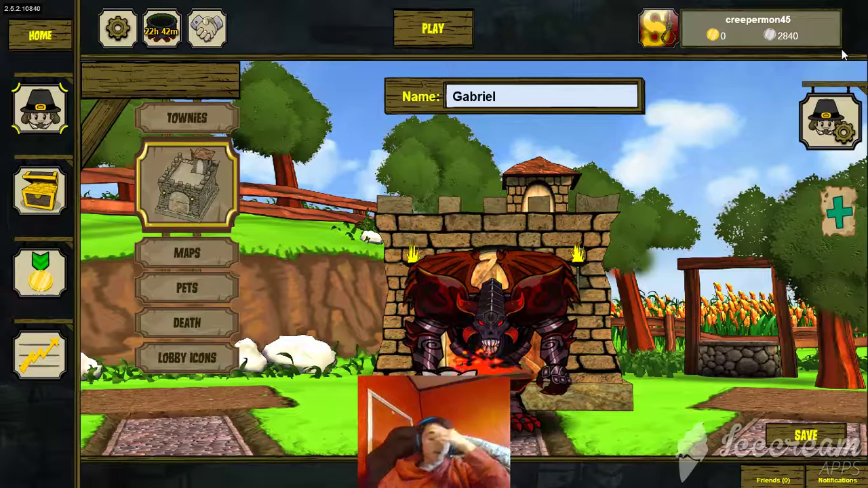
Equip No Scroll and switch the game out of fullscreen
left_click(833, 207)
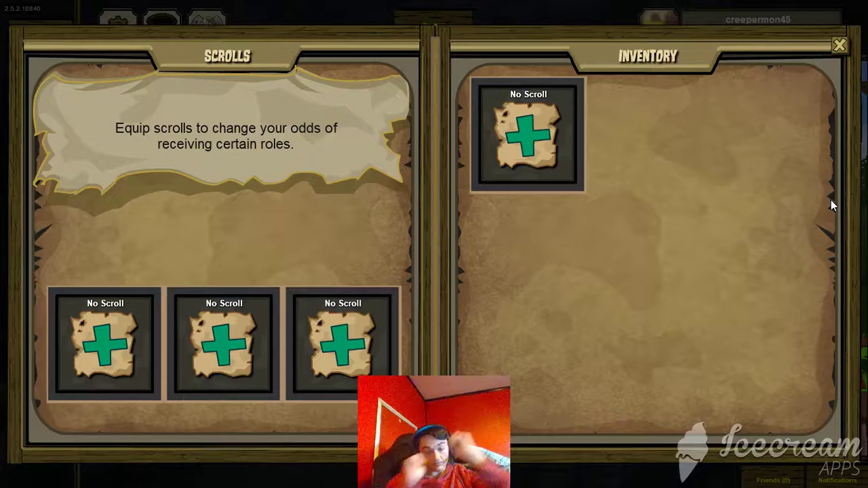
left_click(549, 156)
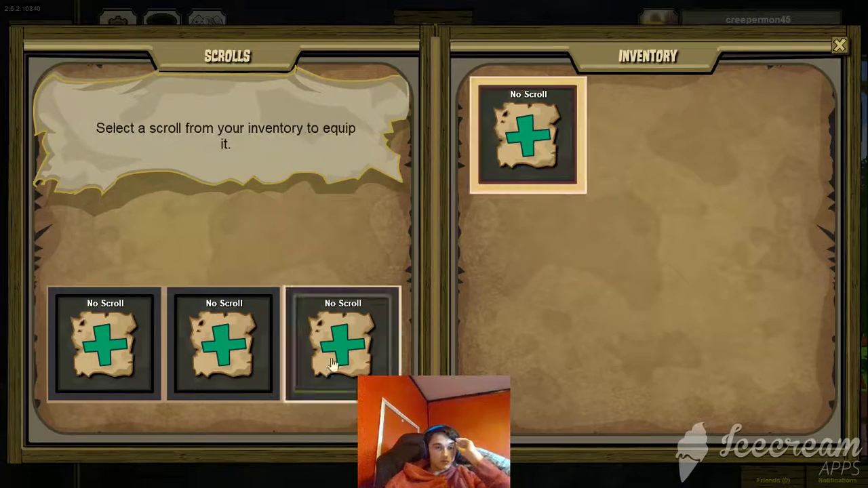
left_click(839, 46)
key("alt+Return")
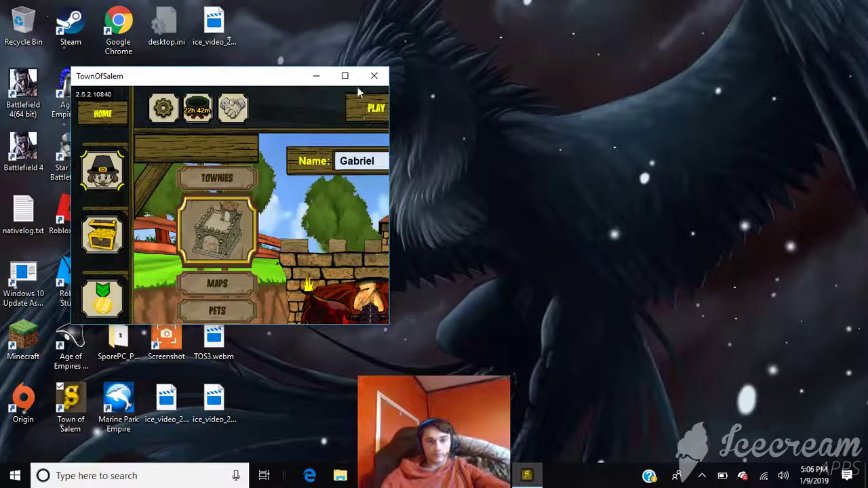
Close the Town of Salem window and open Icecream Screen Recorder's recording controls
left_click(374, 76)
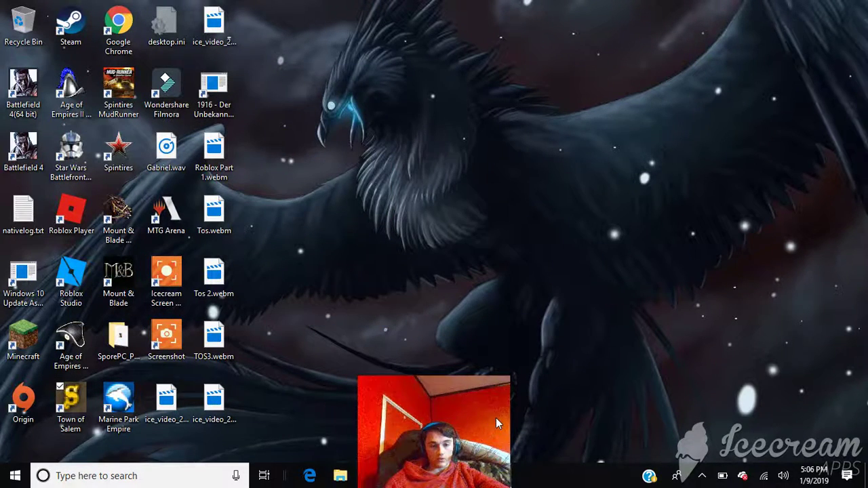
left_click_drag(460, 448, 419, 361)
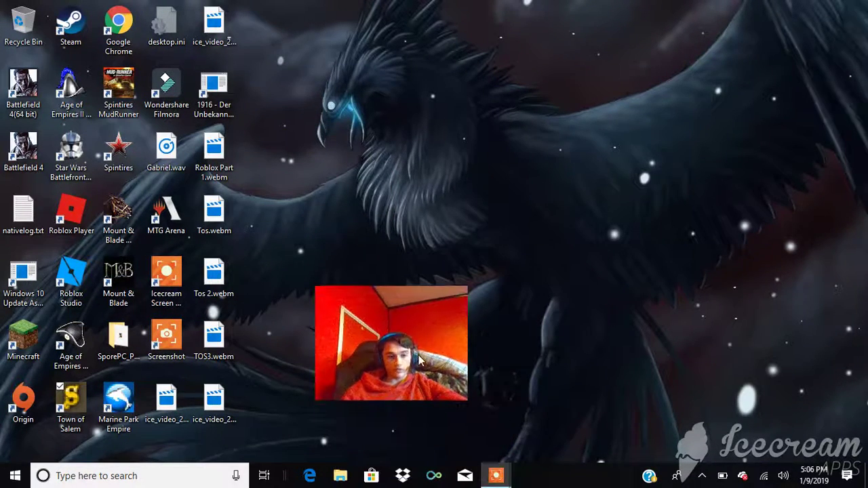
mouse_move(495, 476)
left_click(507, 434)
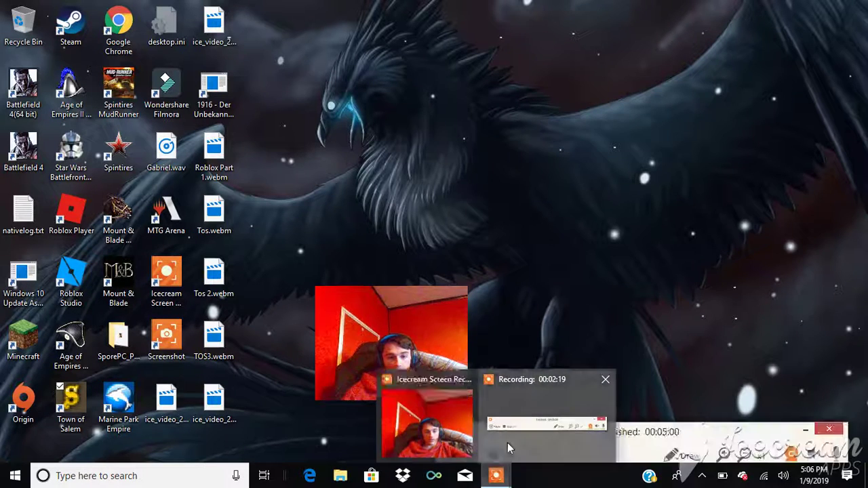